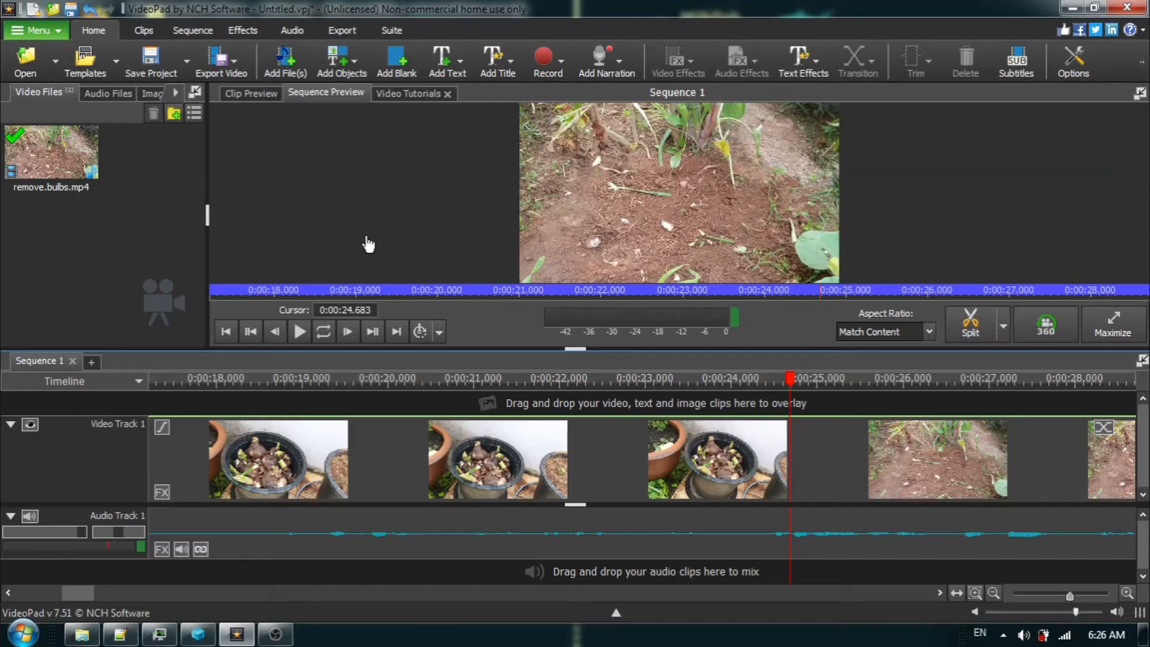
Split the remove.bulbs.mp4 clip at about 0:00:24.443, just after the footage changes from the potted bulbs to the garden soil.
left_click(51, 160)
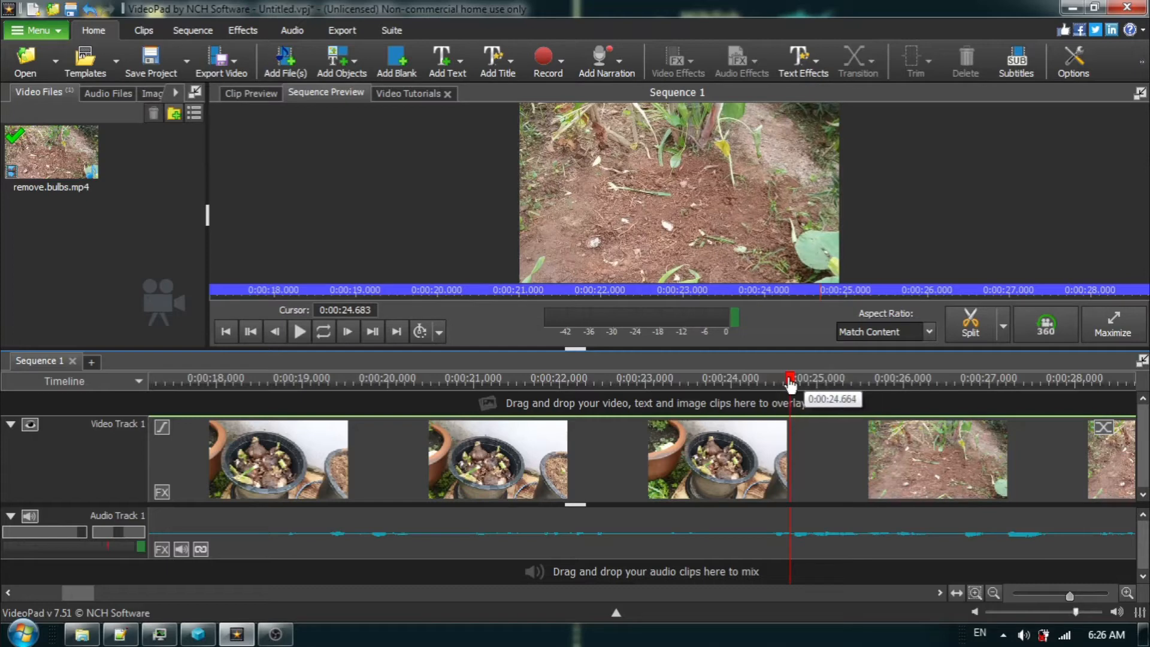
mouse_move(790, 383)
left_mouse_down()
mouse_move(767, 390)
mouse_move(819, 395)
mouse_move(771, 393)
left_mouse_up()
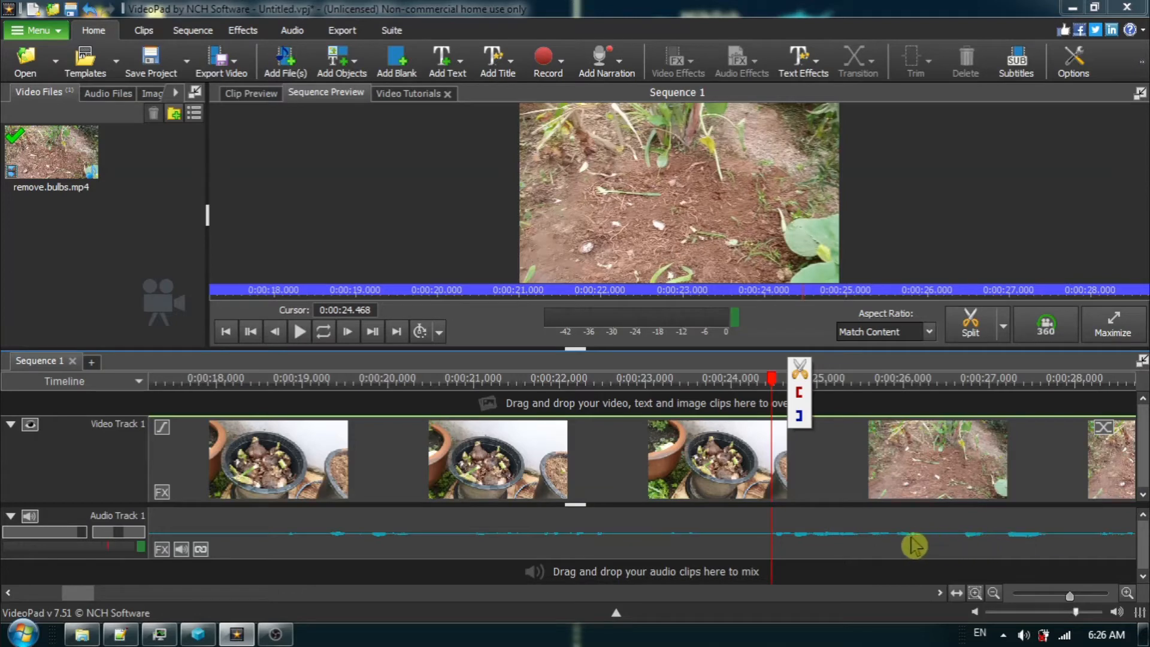
left_click(301, 333)
left_click(301, 333)
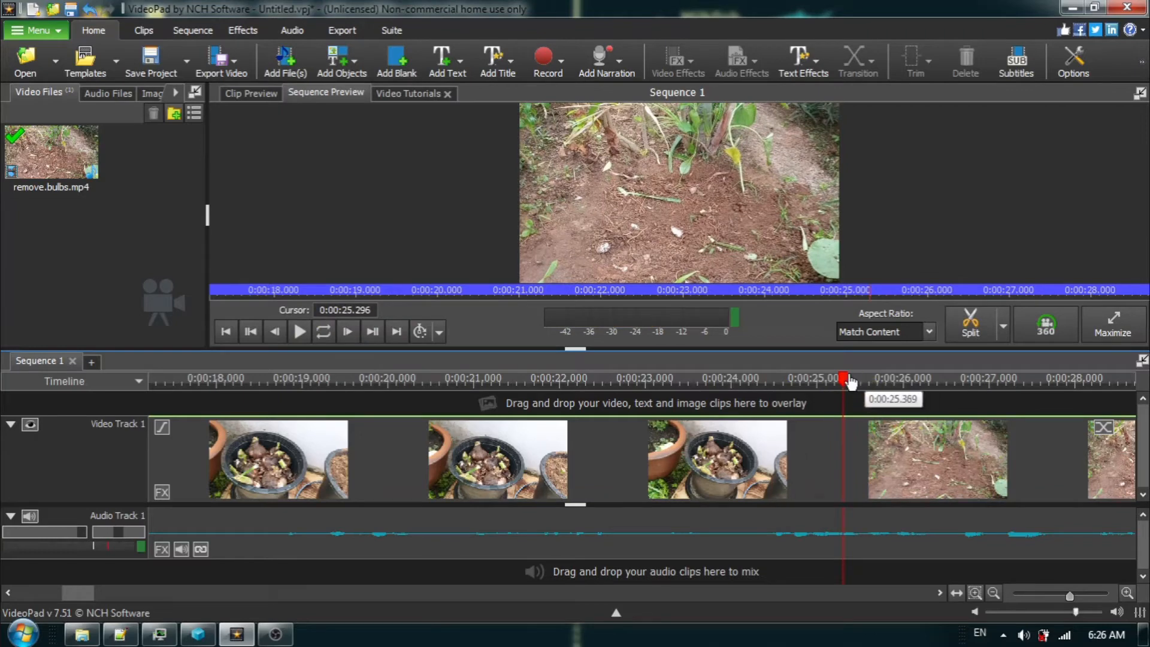
left_click_drag(843, 383, 770, 392)
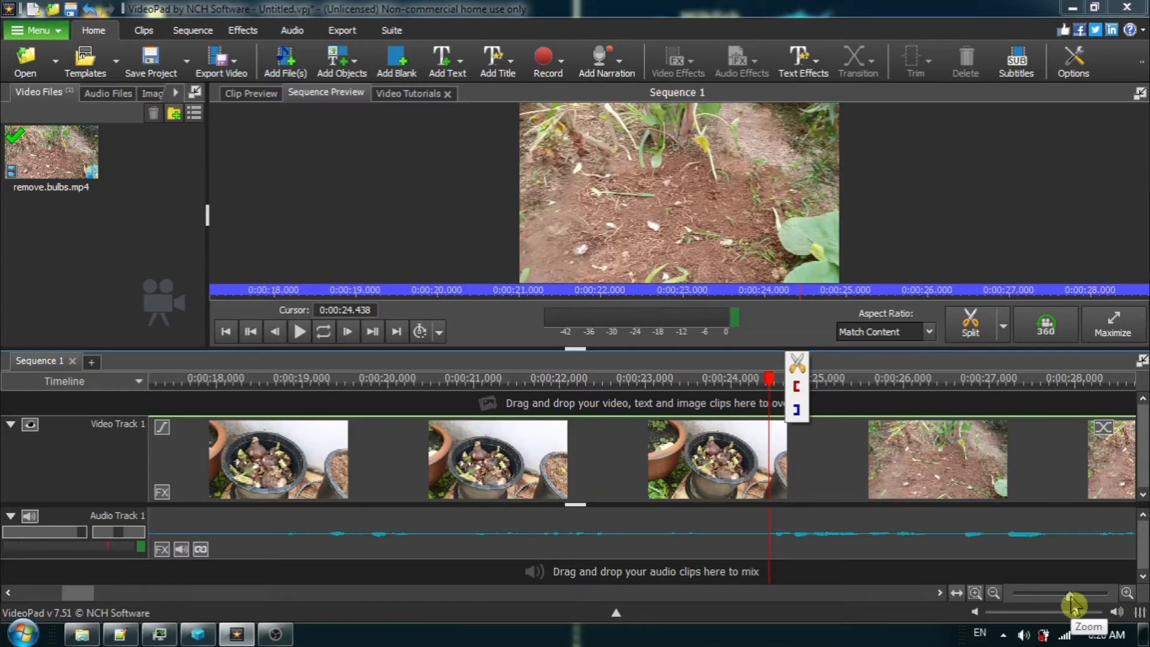
left_click(1129, 594)
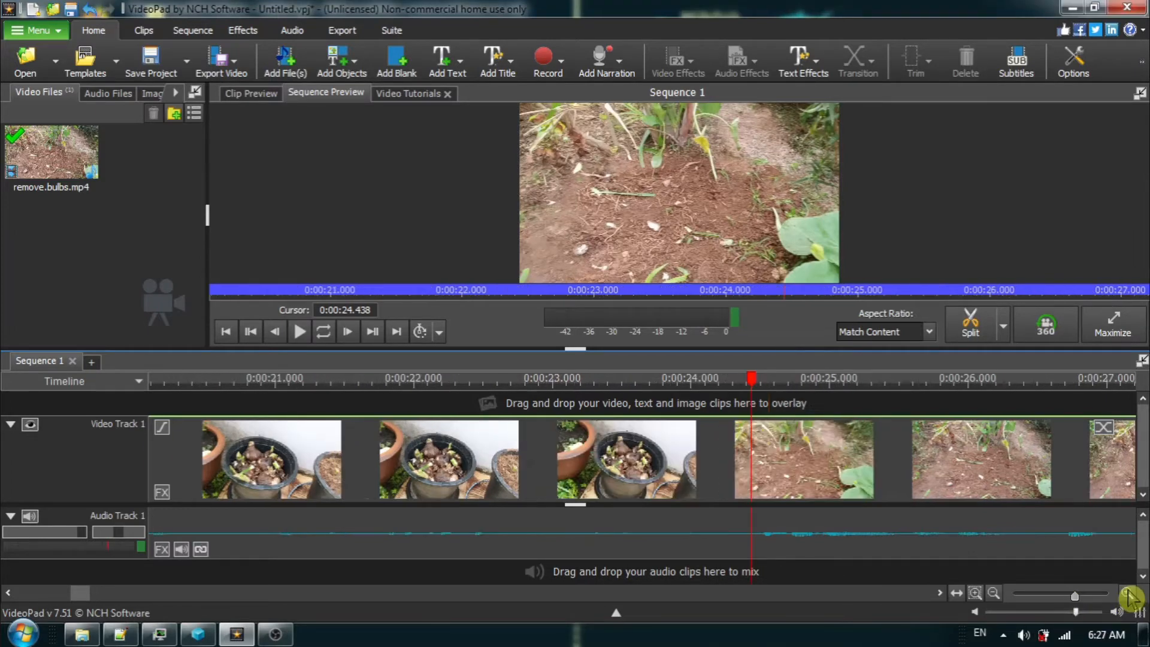
left_click(995, 597)
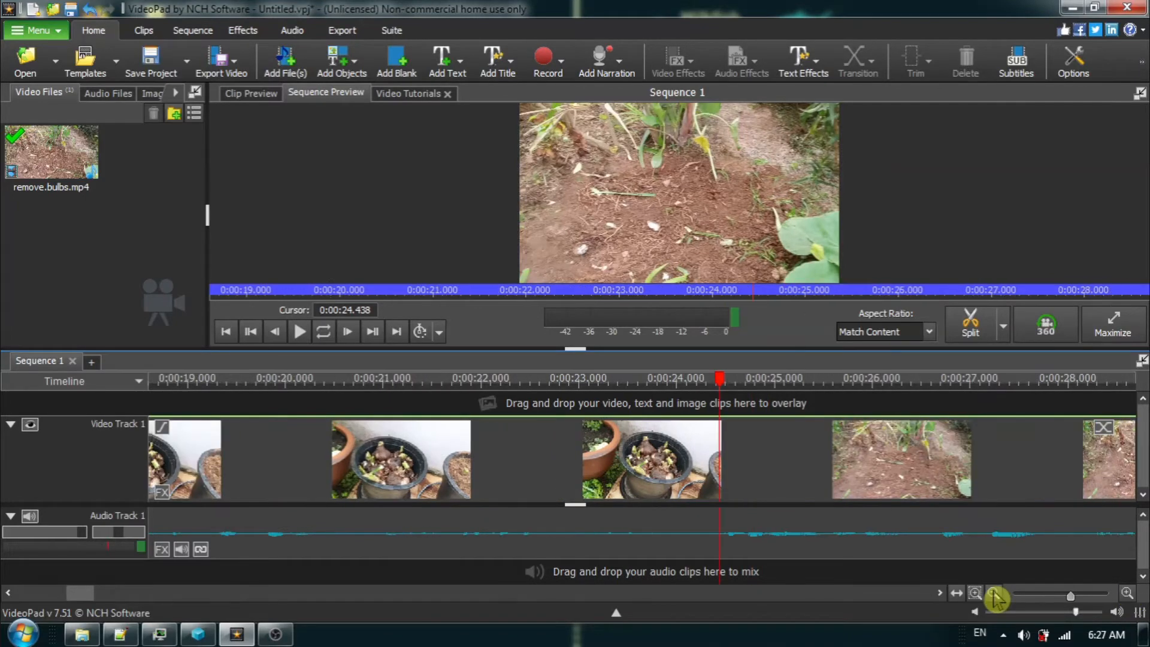
left_click(1071, 597)
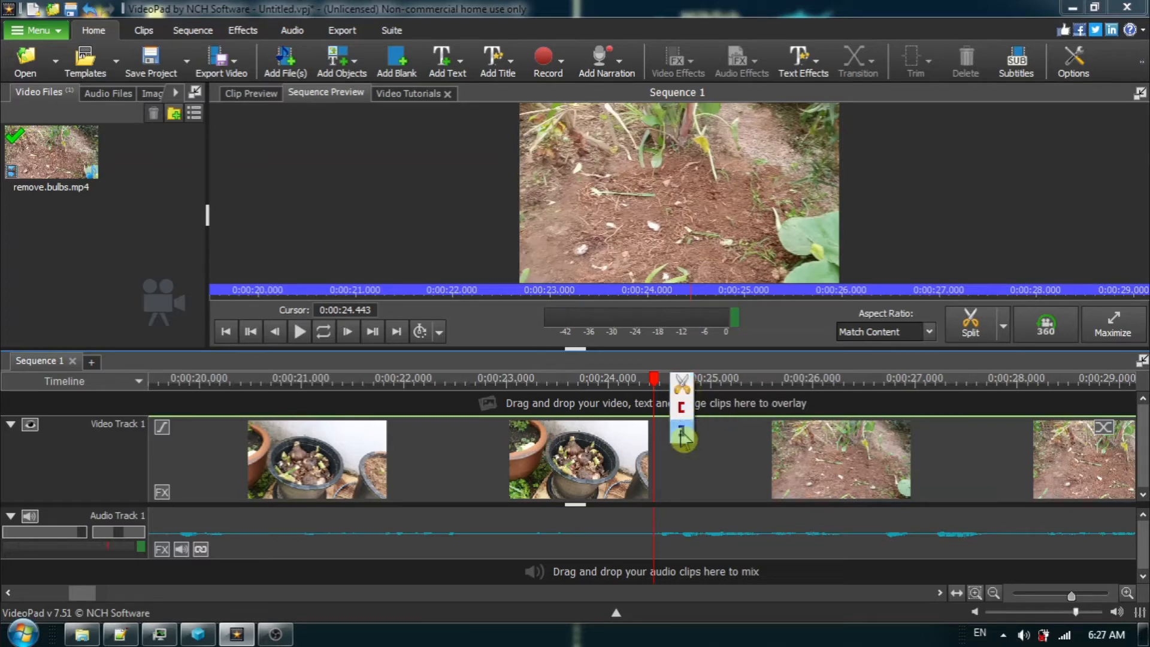
left_click(685, 384)
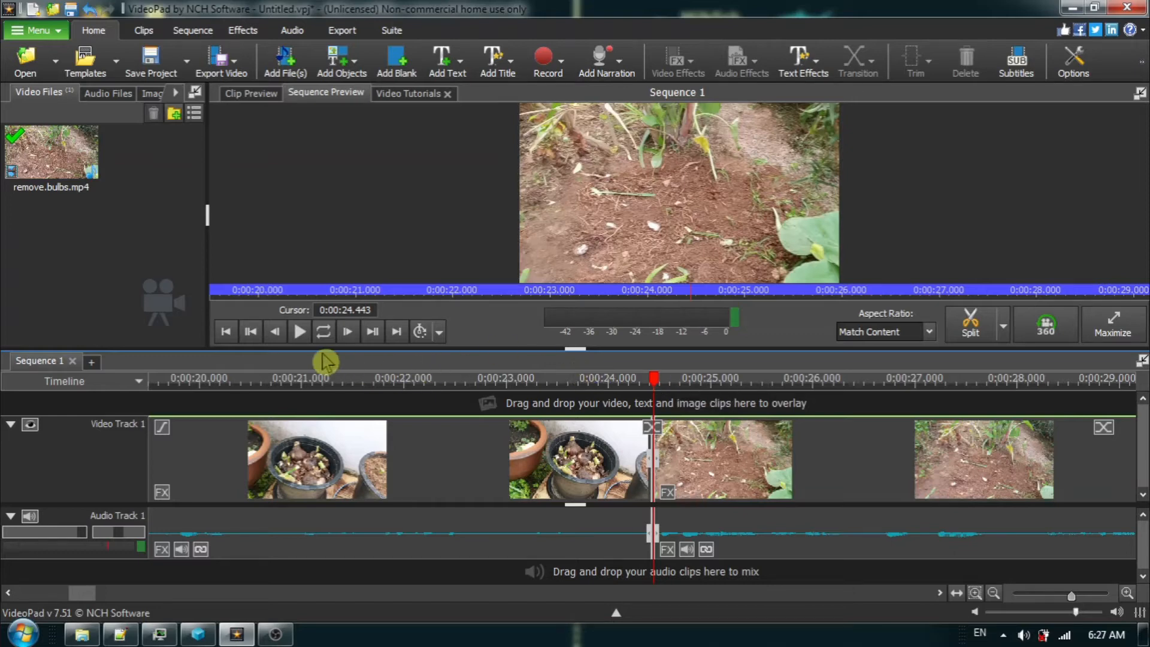
Find the end of the spoken soil segment by playback and split the clip there at about 0:00:31.321.
left_click(300, 332)
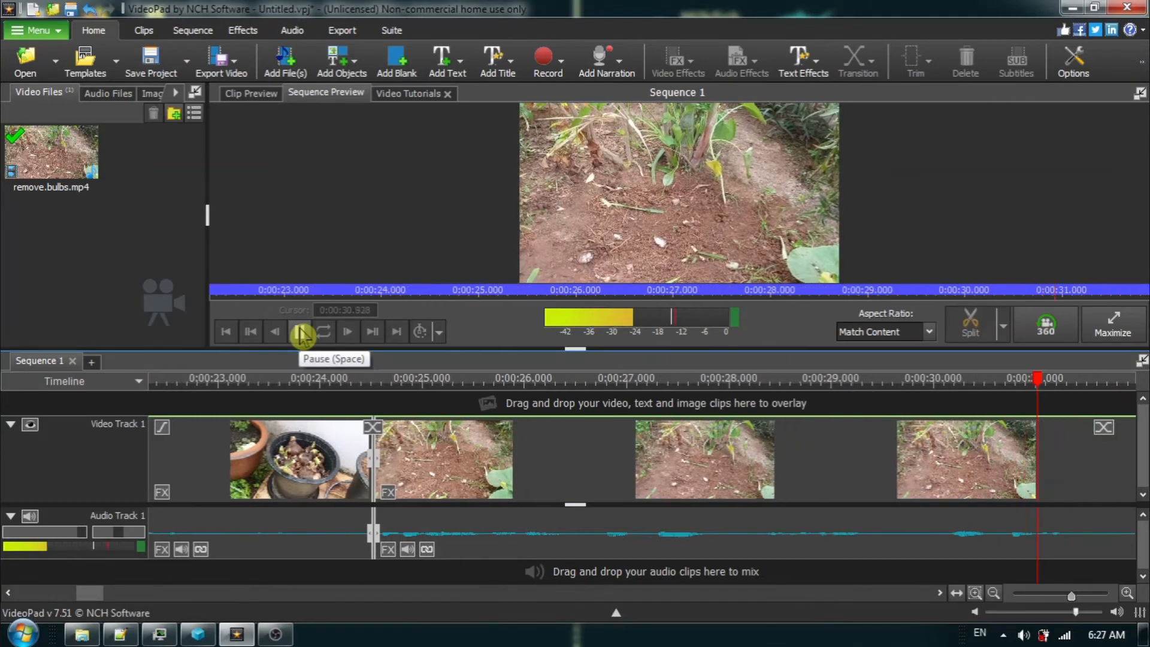
left_click(301, 333)
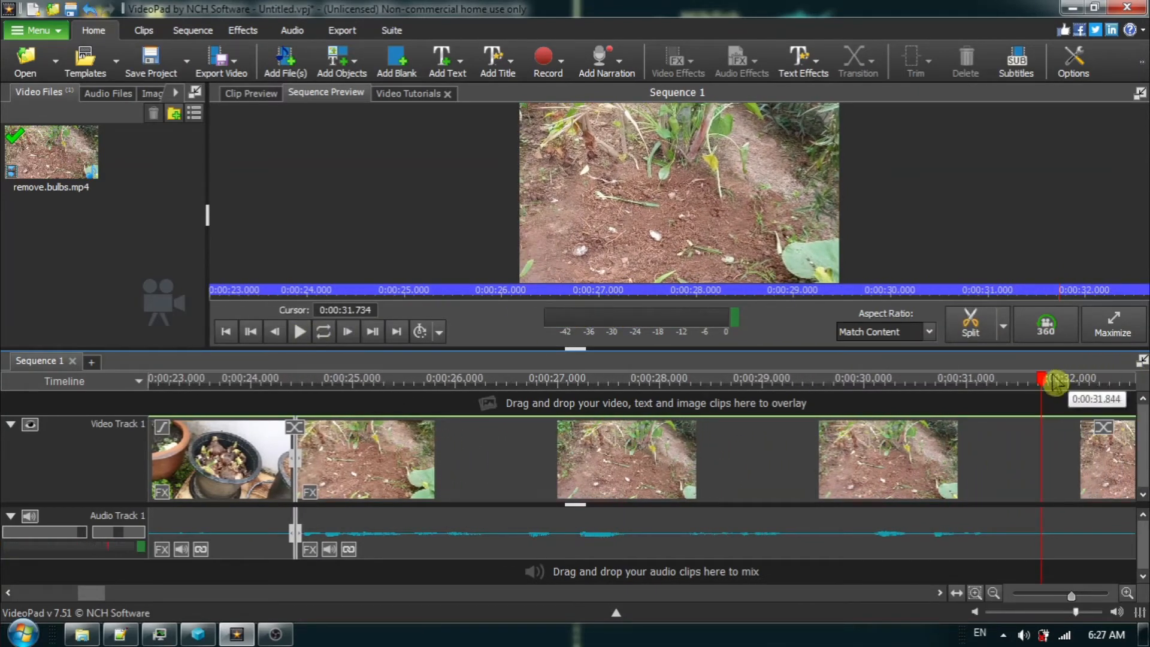
left_click_drag(1042, 384, 1009, 383)
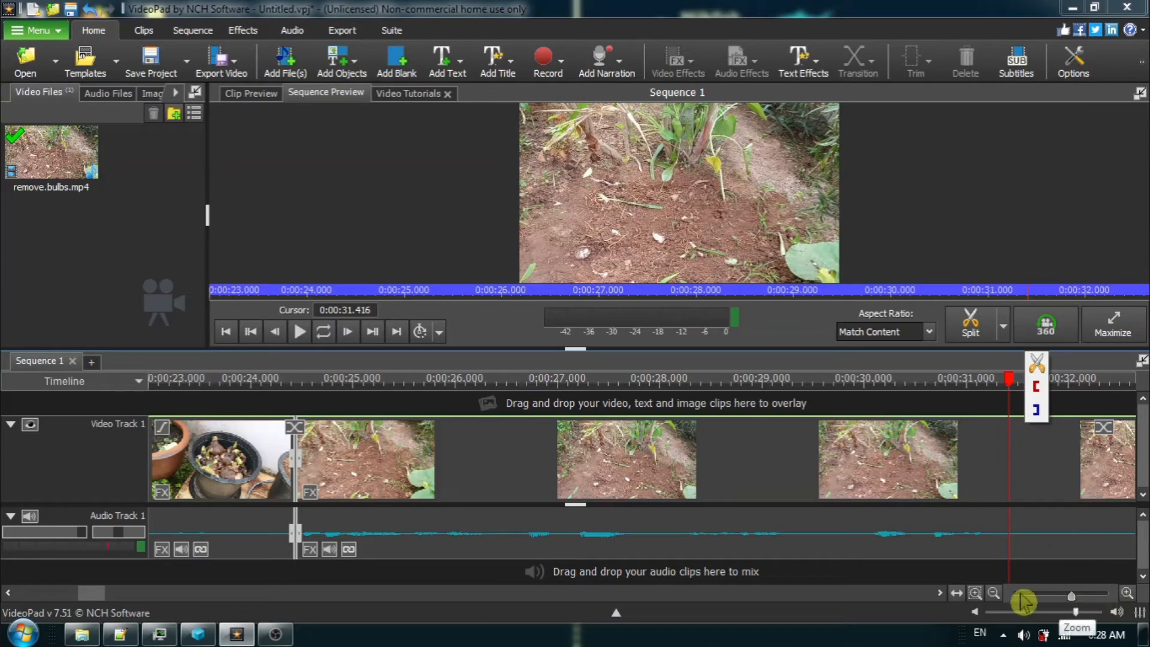
left_click(1126, 594)
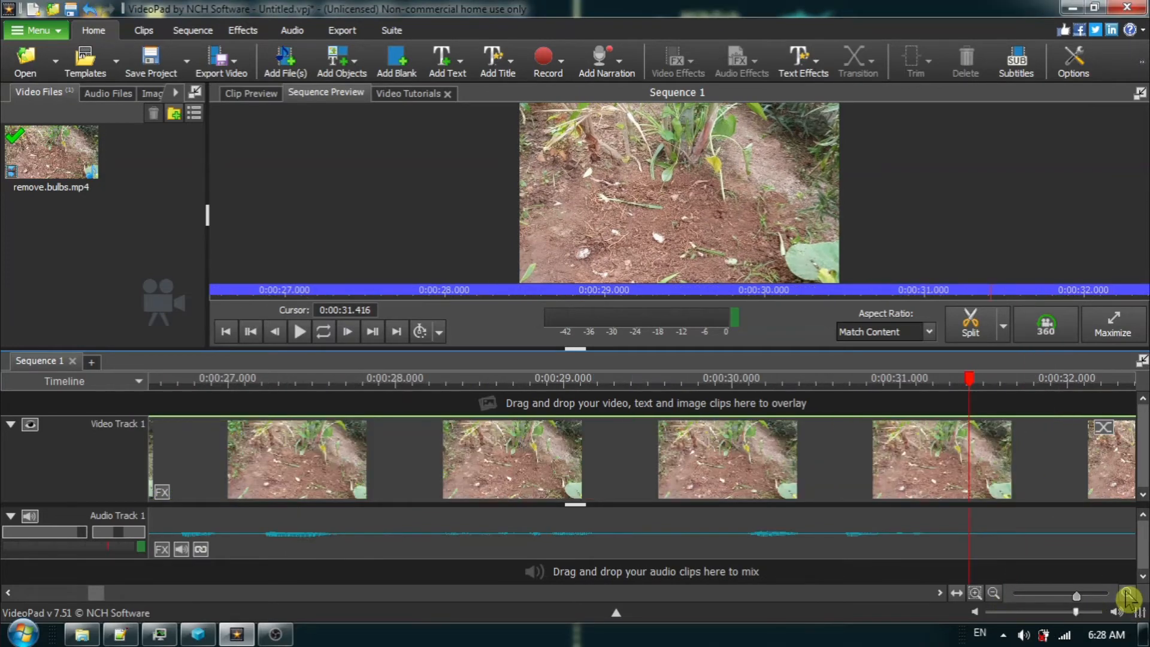
left_click(1126, 594)
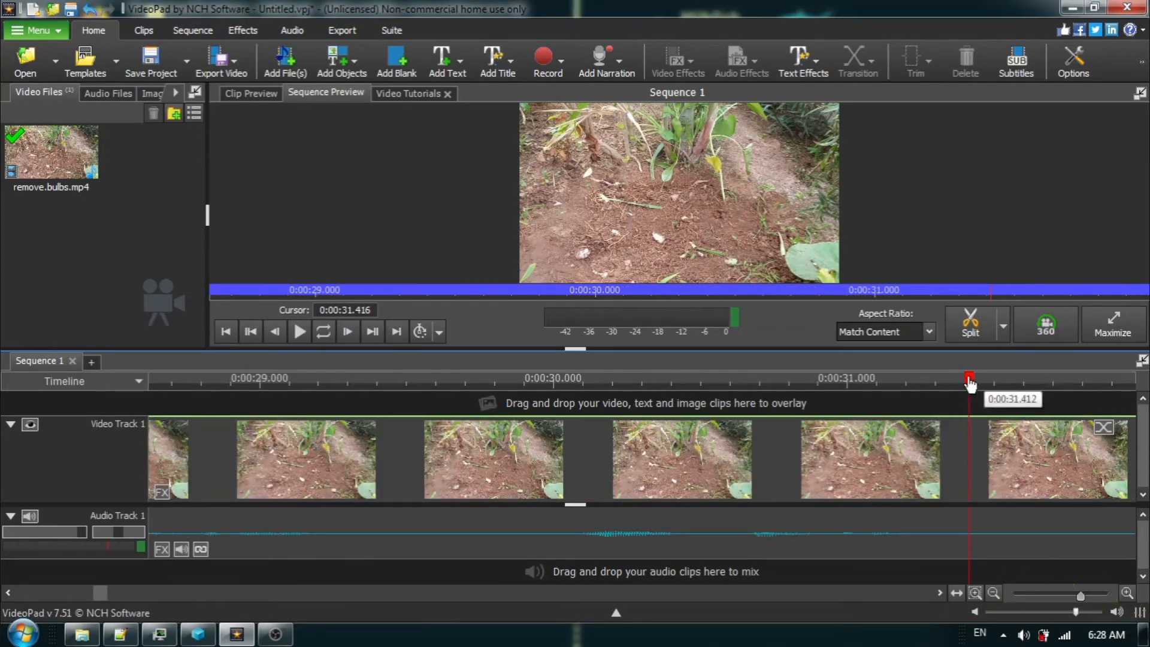
left_click_drag(970, 380, 800, 410)
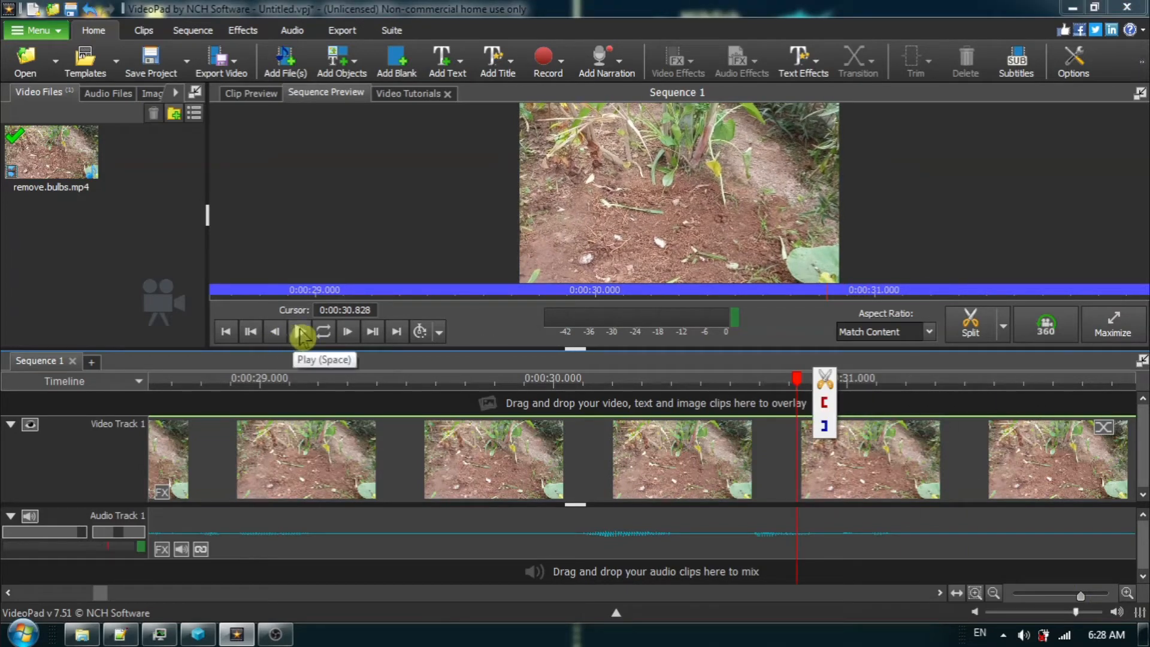
left_click(300, 332)
left_click(300, 331)
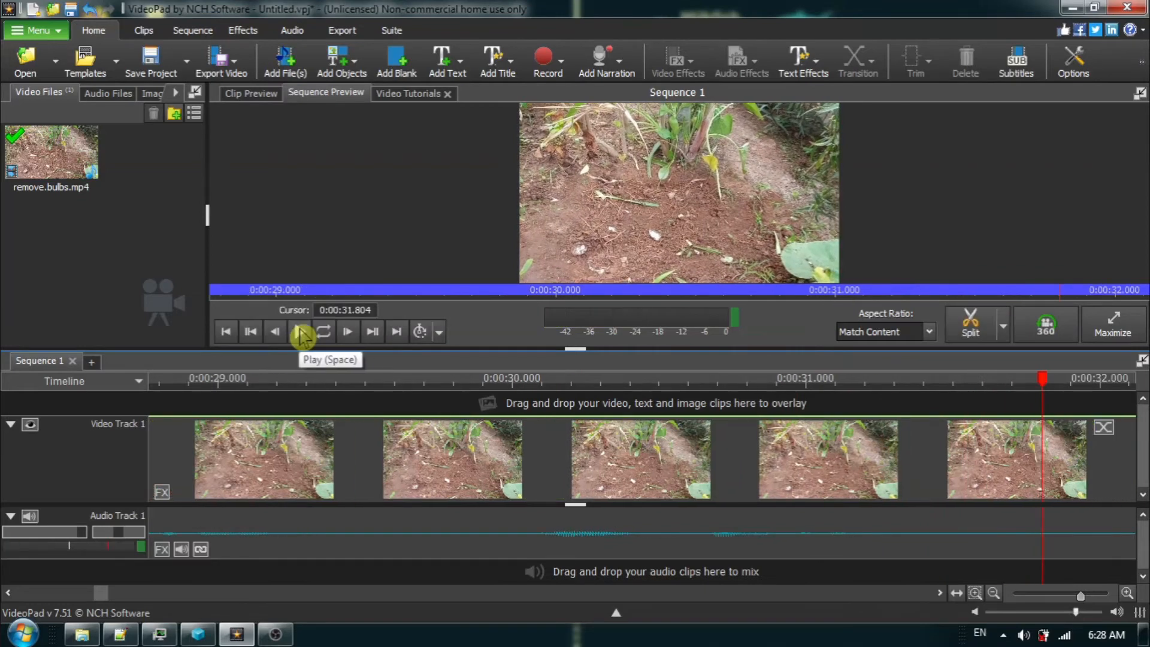
left_click_drag(1039, 395, 903, 409)
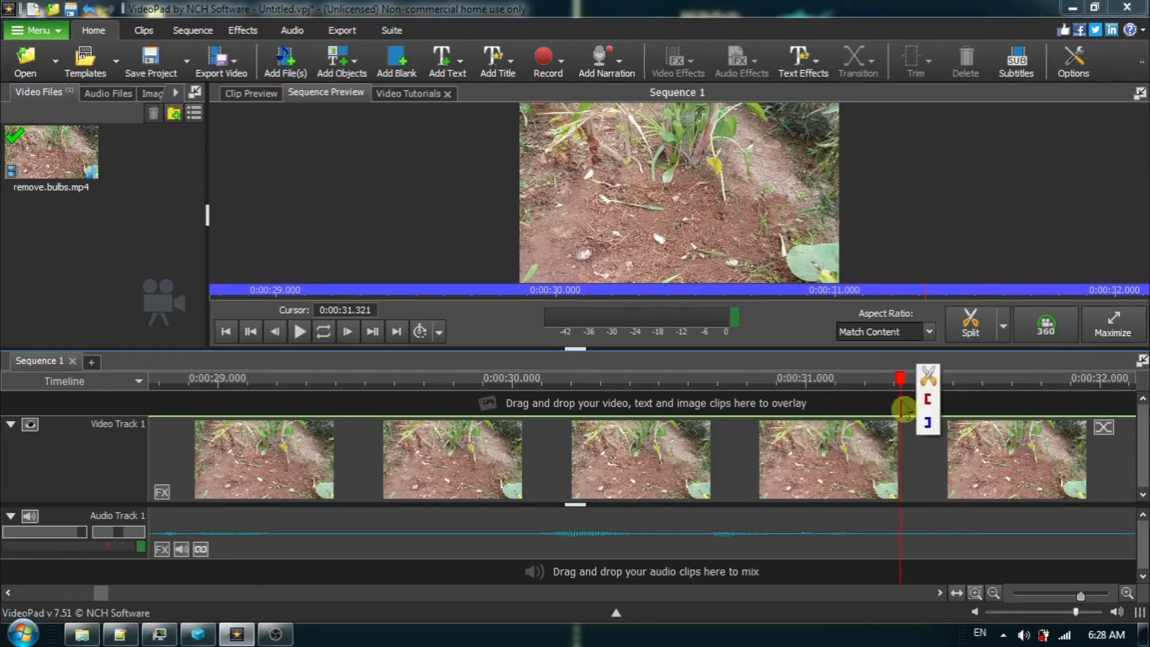
left_click(930, 379)
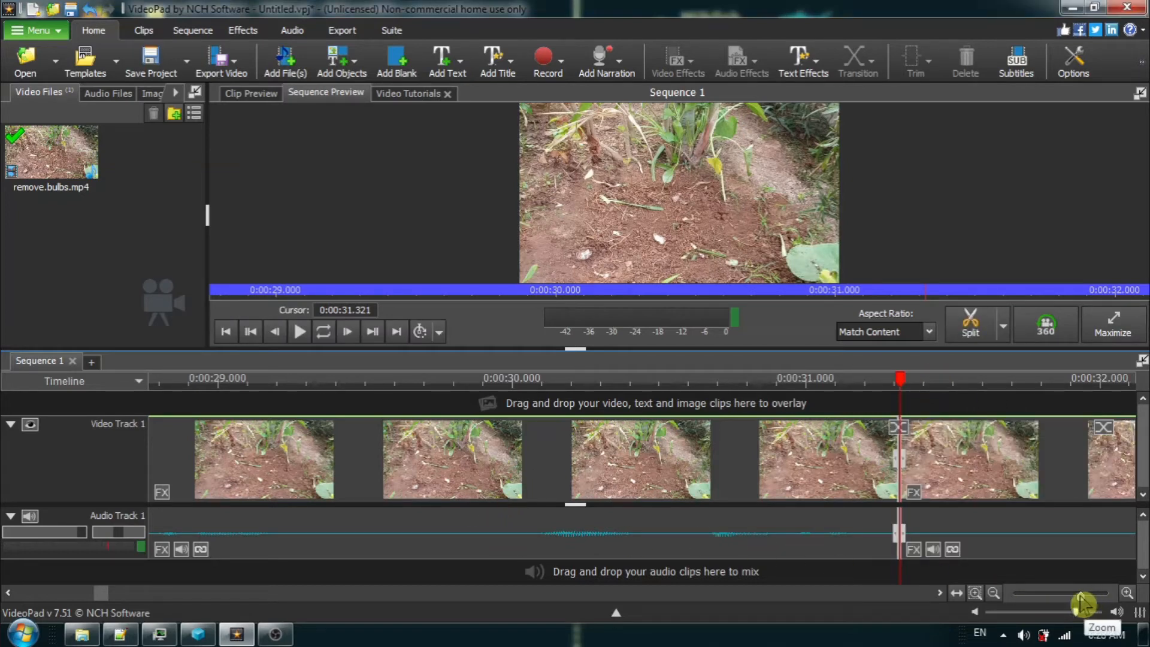
Cut the segment between the two split points out of the sequence, together with its linked audio.
left_click_drag(1082, 604, 1076, 604)
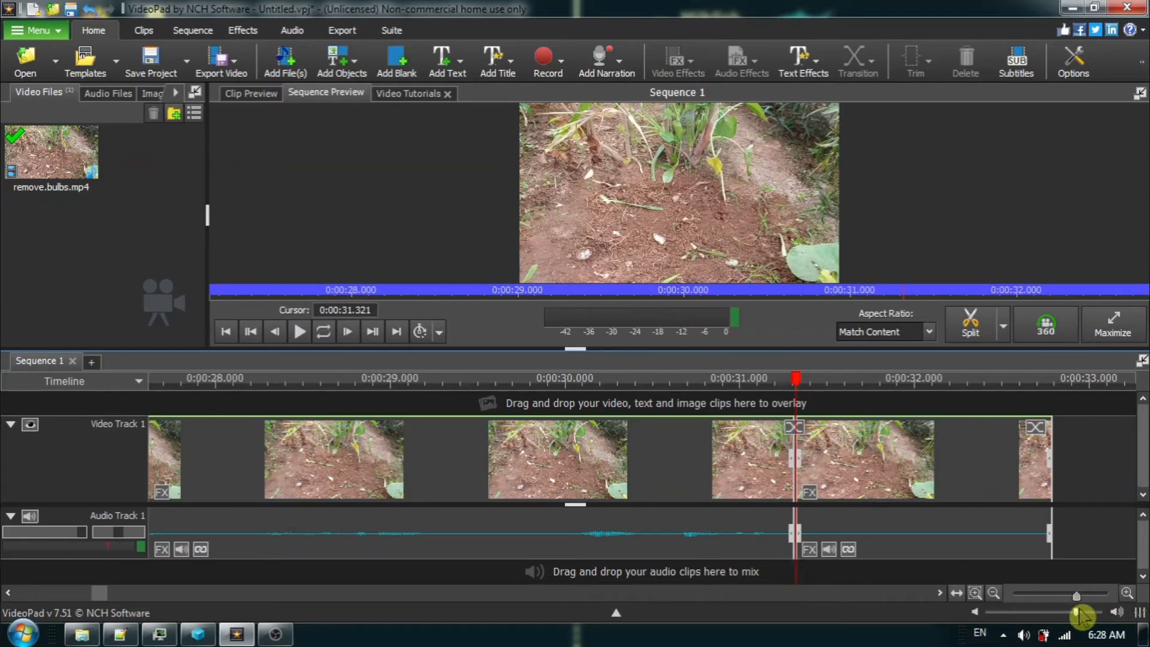
left_click(997, 595)
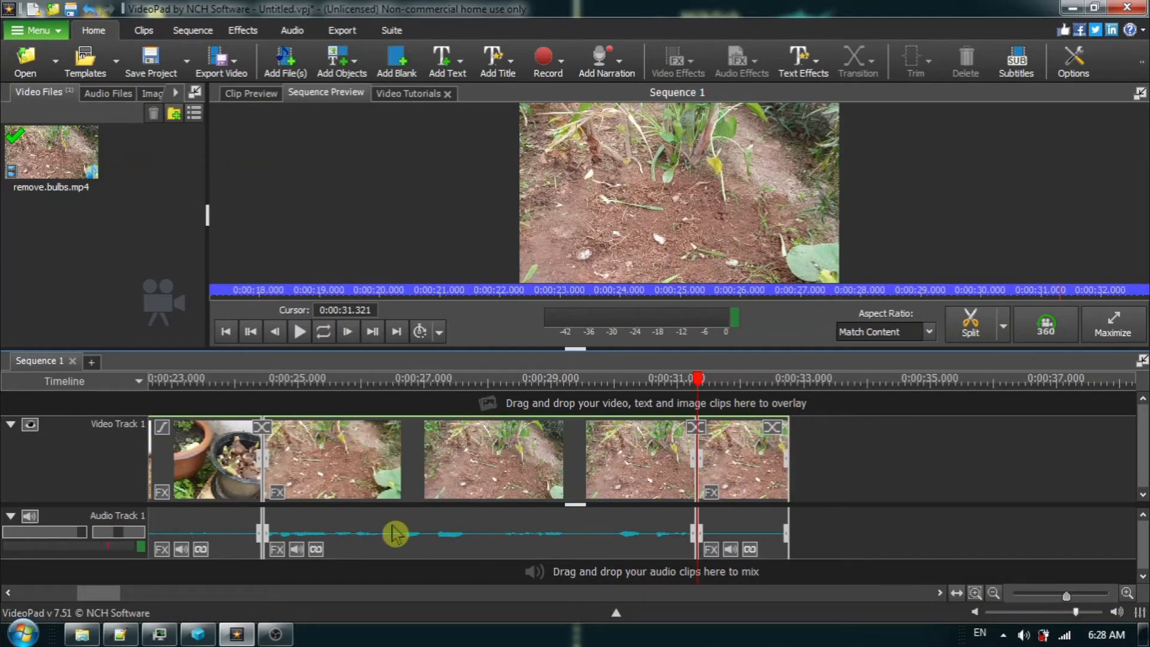
left_click(499, 525)
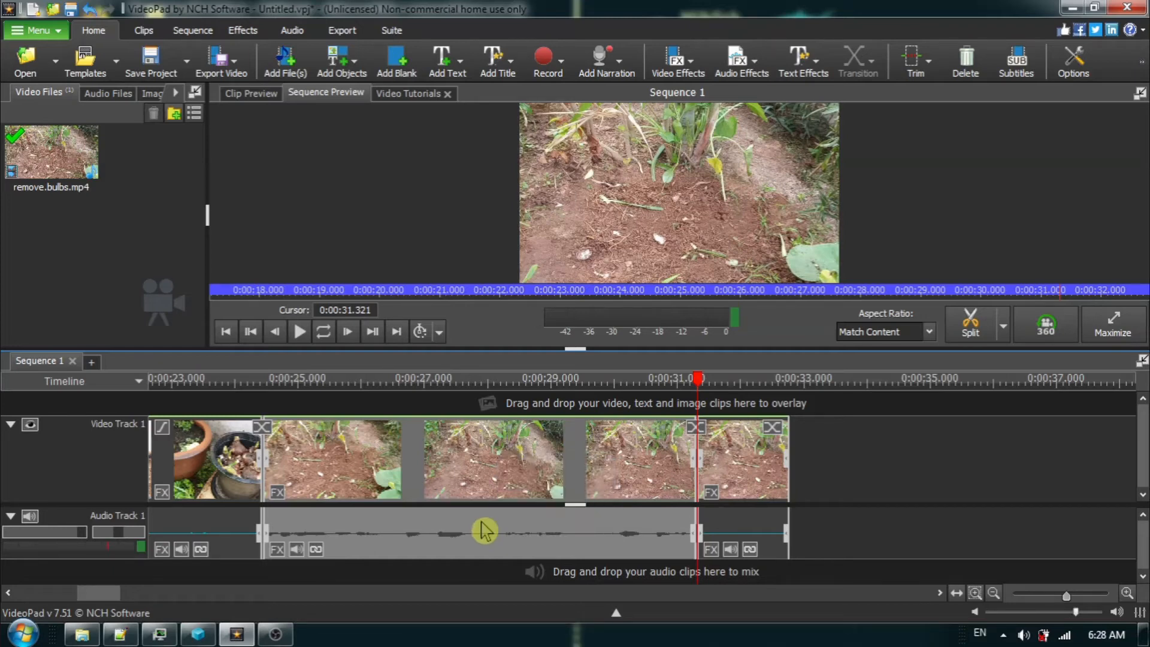
right_click(484, 530)
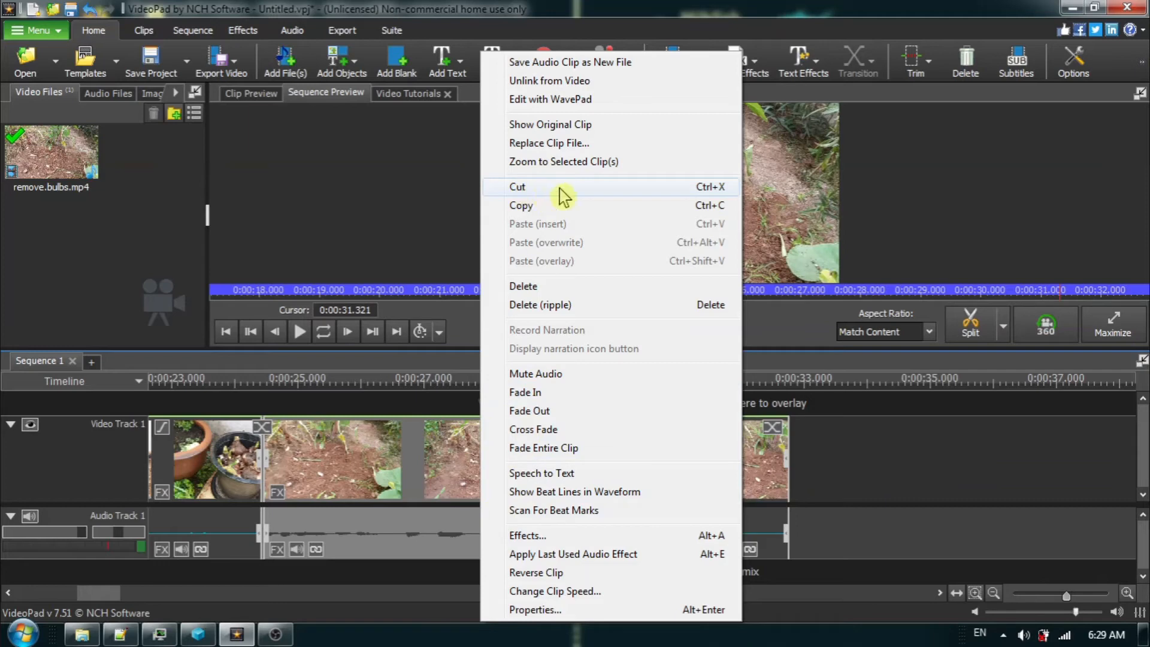
left_click(535, 187)
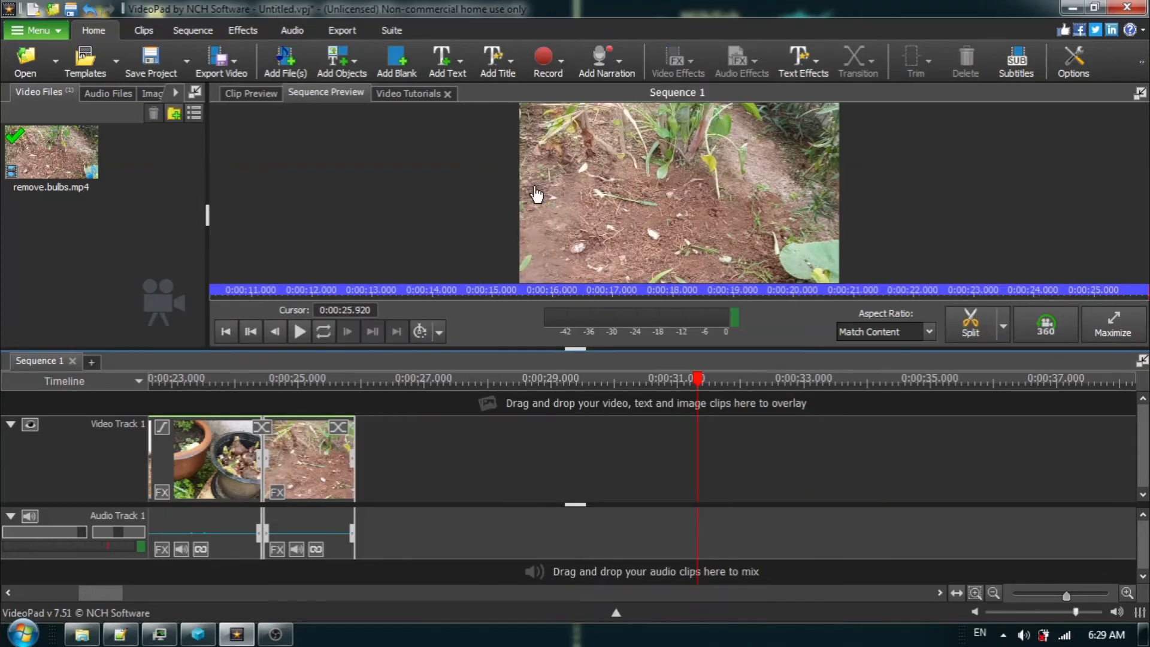
Fit the whole sequence in the timeline and preview it from the start, raising the playback volume to 92.
left_click(958, 596)
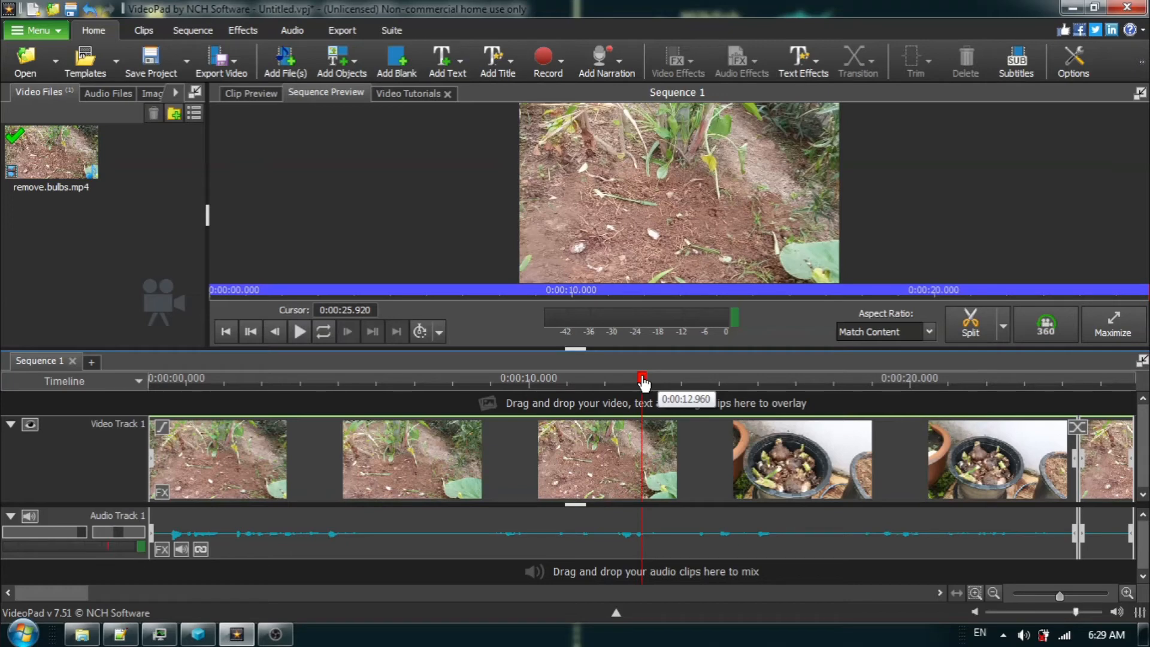
mouse_move(643, 382)
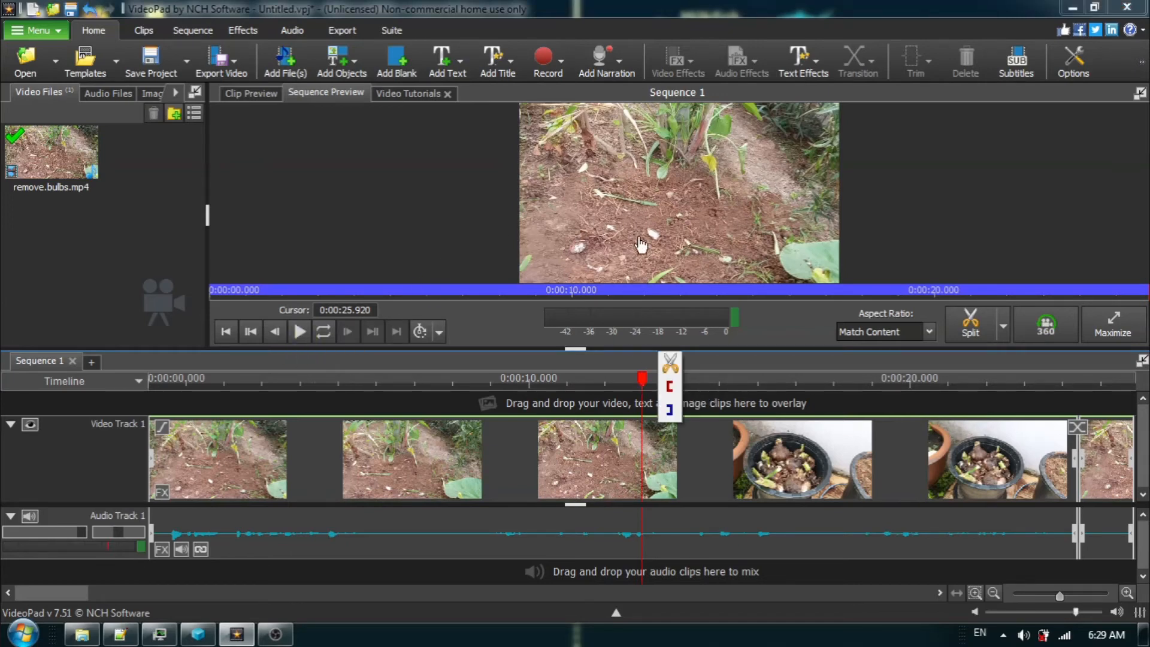
left_click(300, 333)
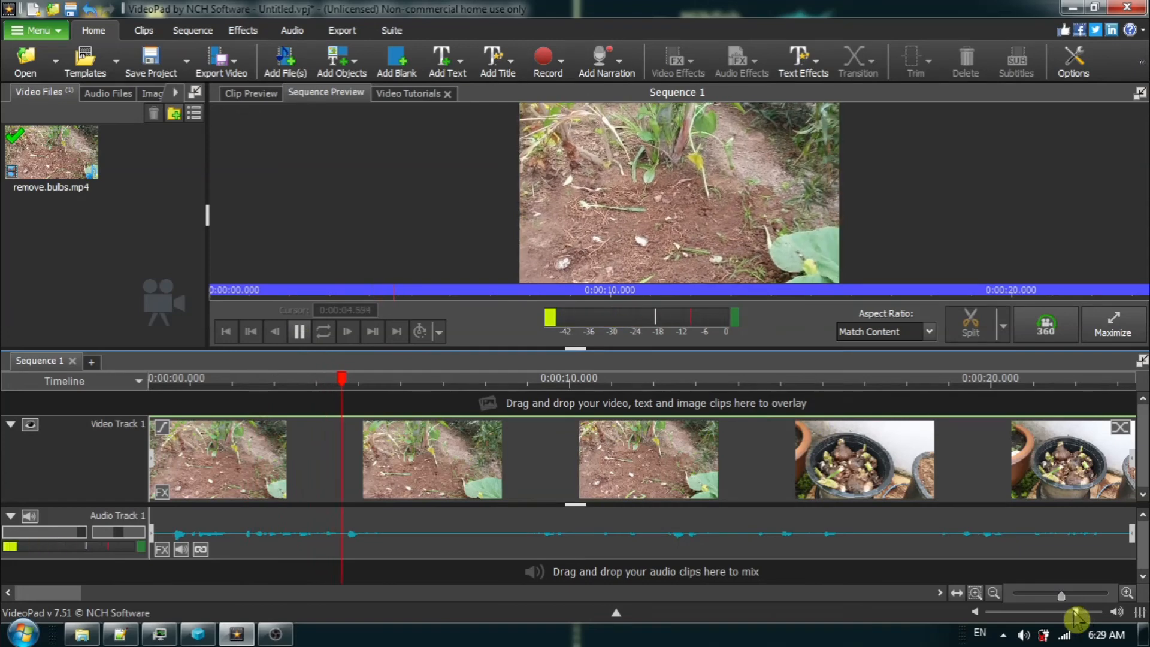
left_click_drag(1077, 613, 1090, 610)
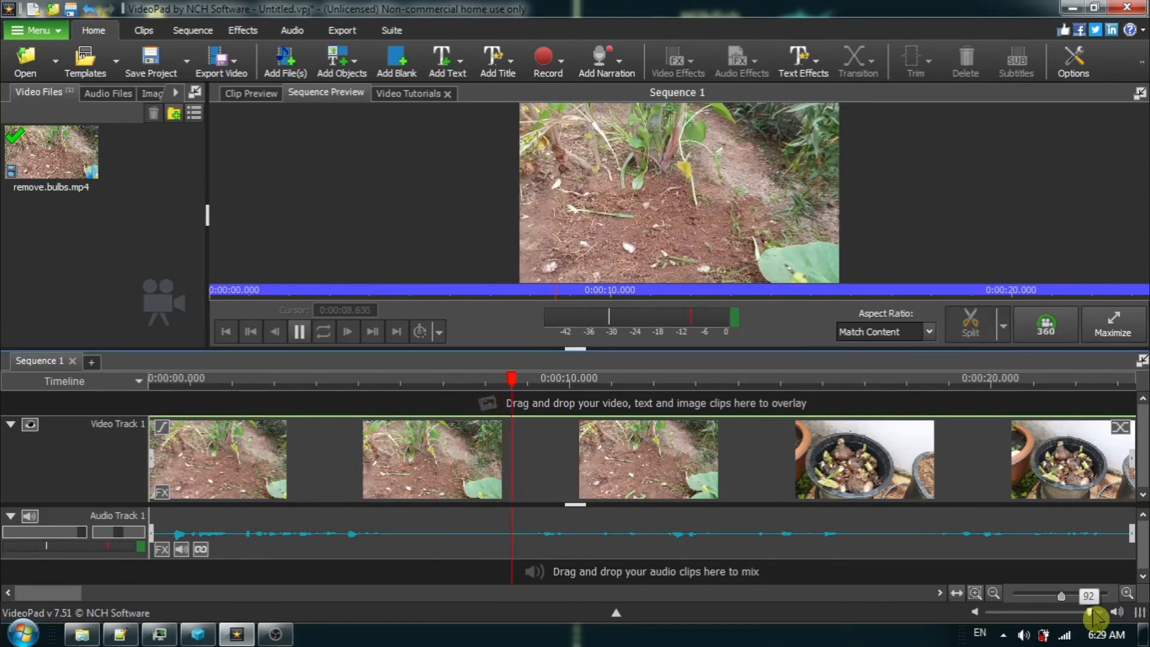
left_click(304, 333)
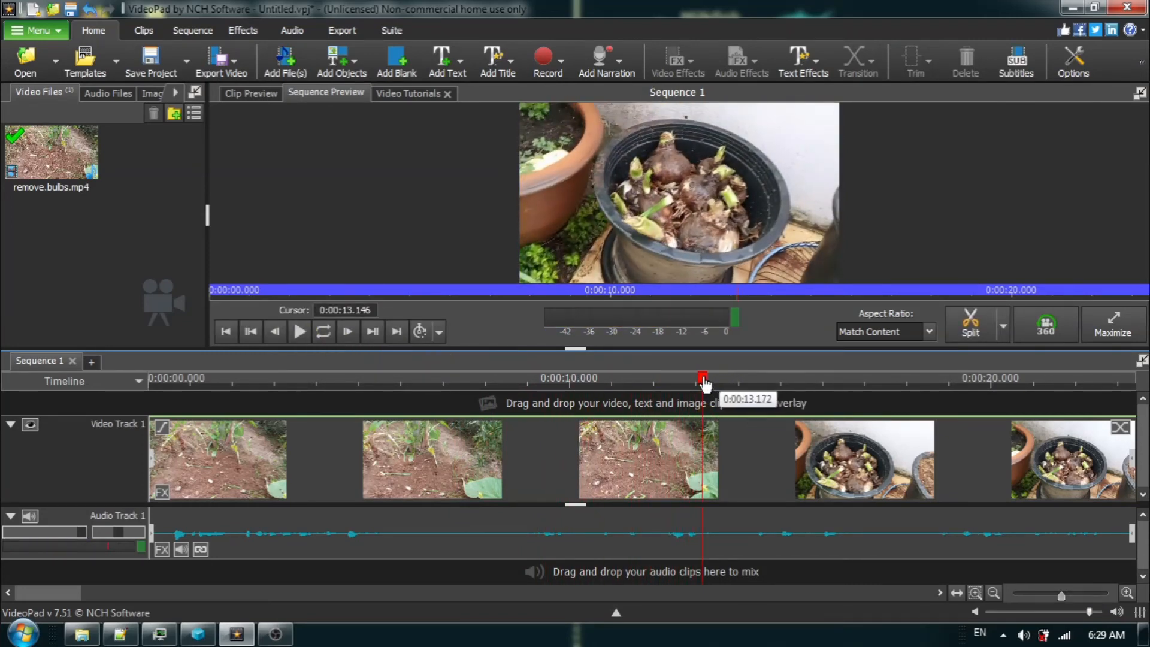
Insert the cut segment into the first clip at about 0:00:11.748, just before the camera pans away from the soil.
left_click_drag(704, 383, 642, 400)
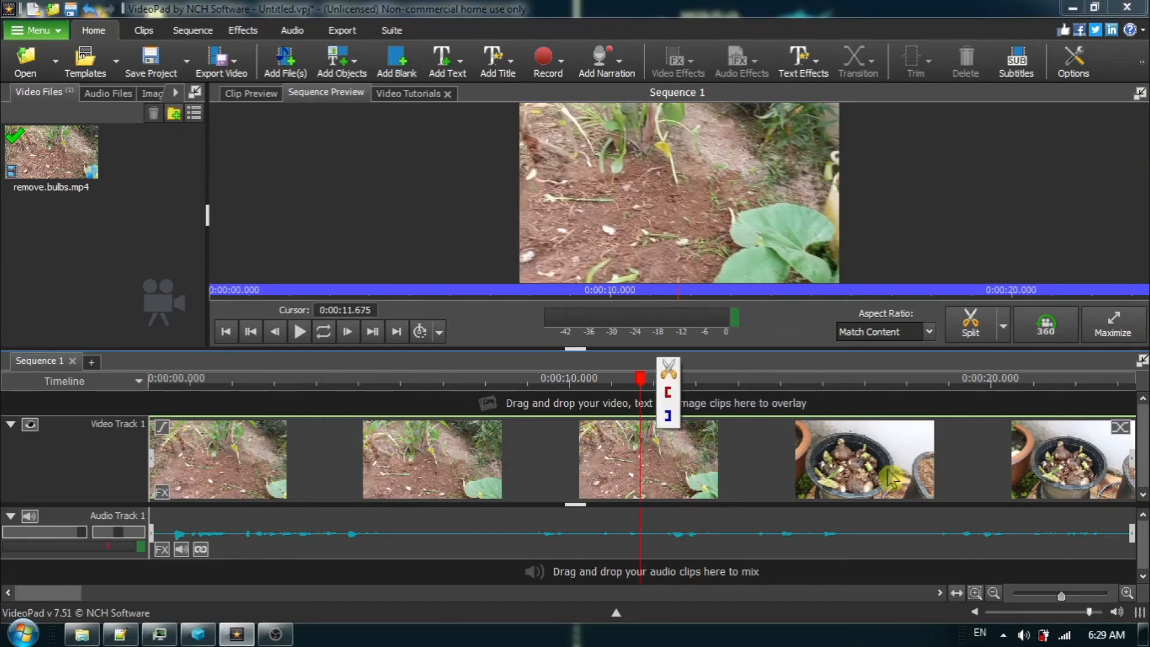
left_click(1128, 594)
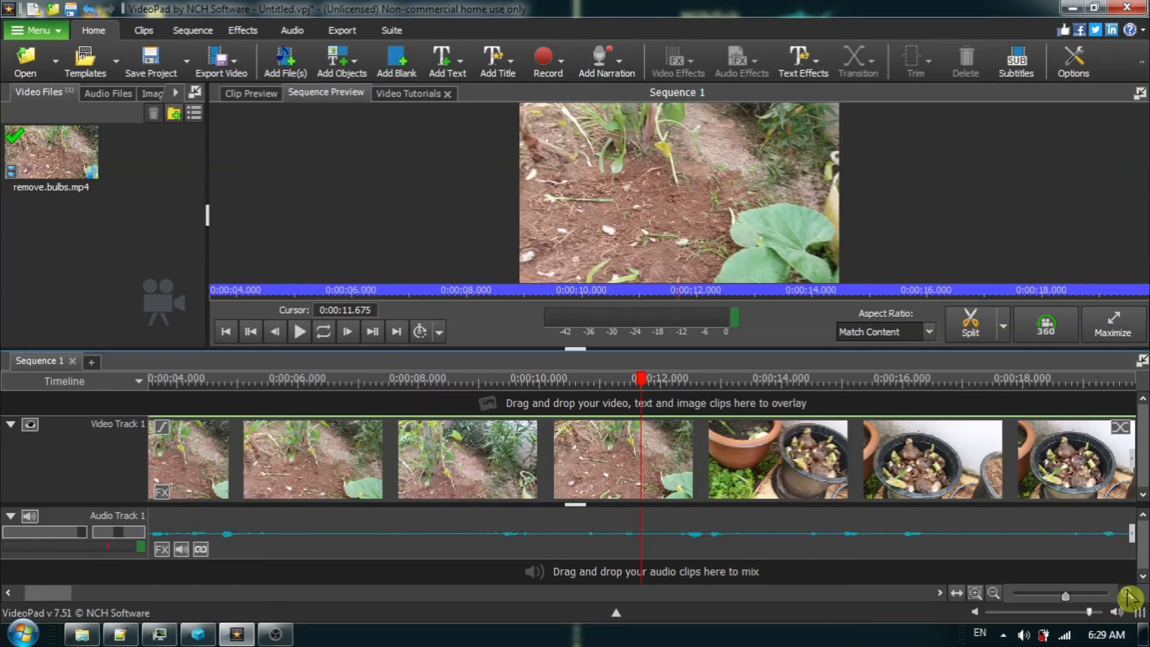
left_click(1128, 594)
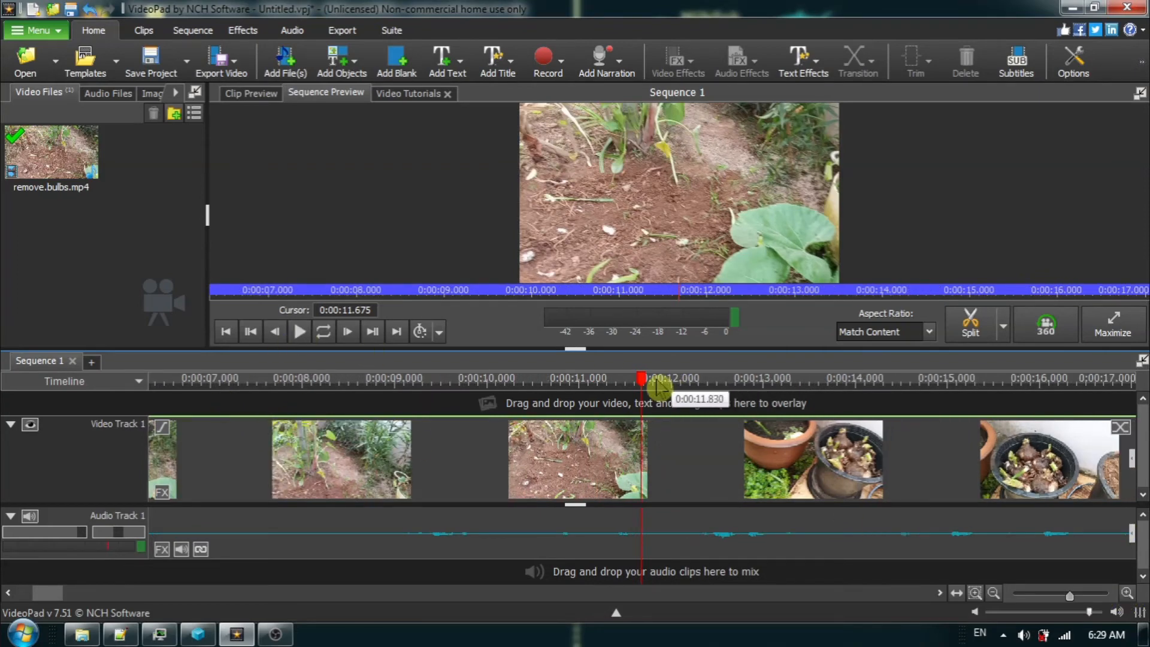
left_click(560, 378)
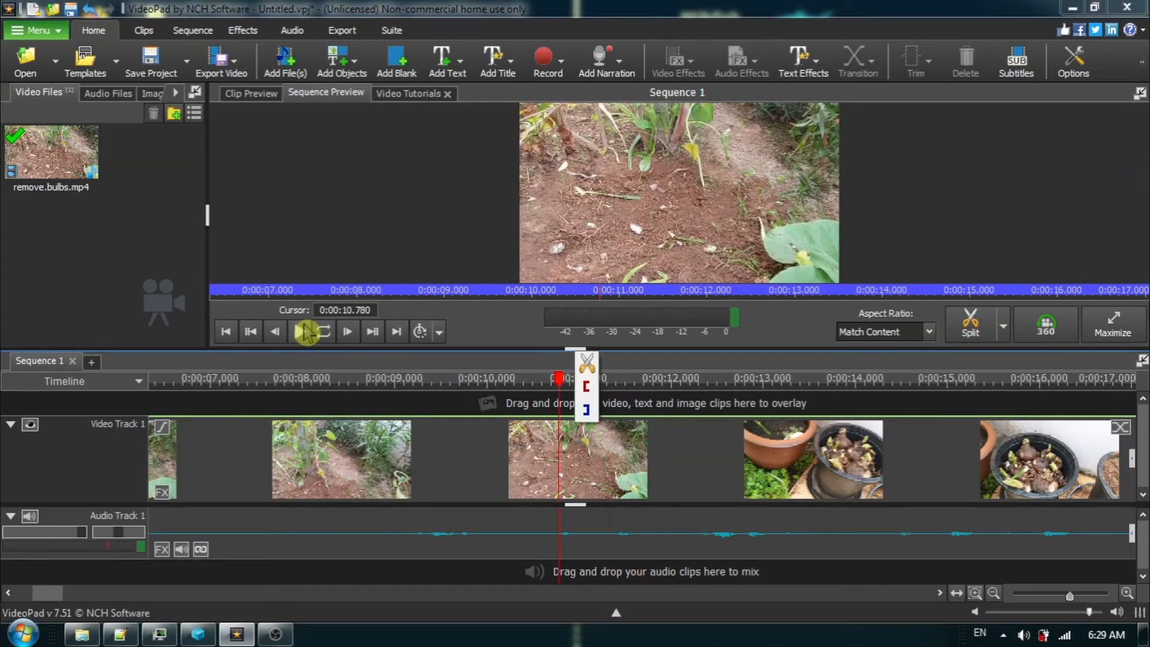
left_click(306, 331)
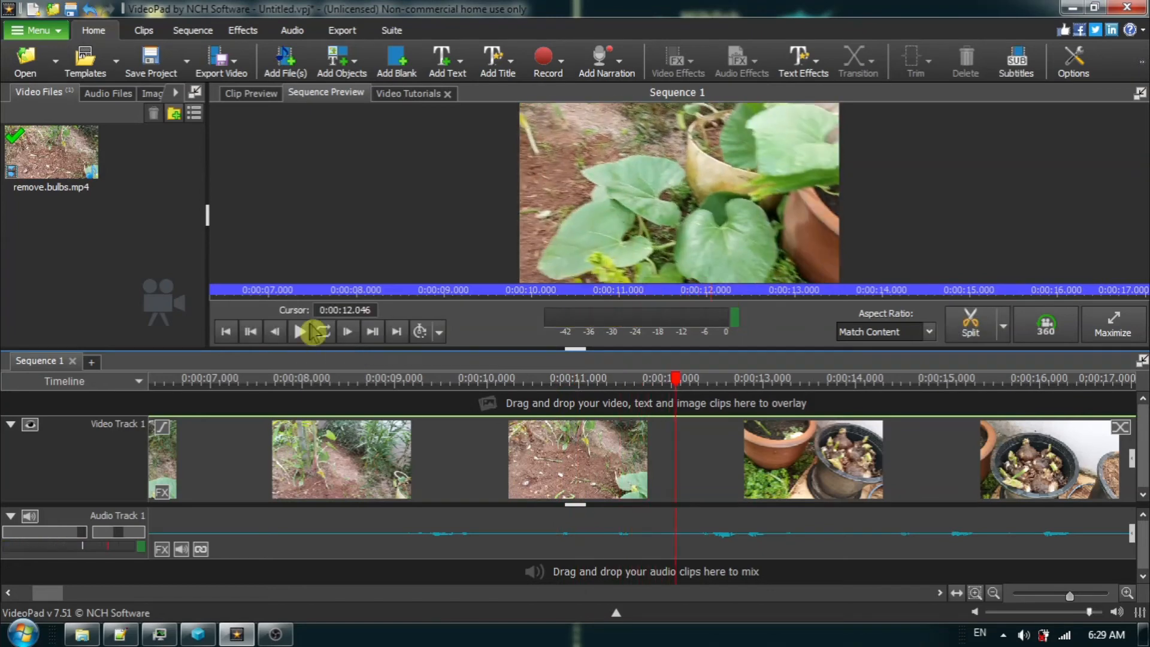
left_click_drag(676, 383, 650, 393)
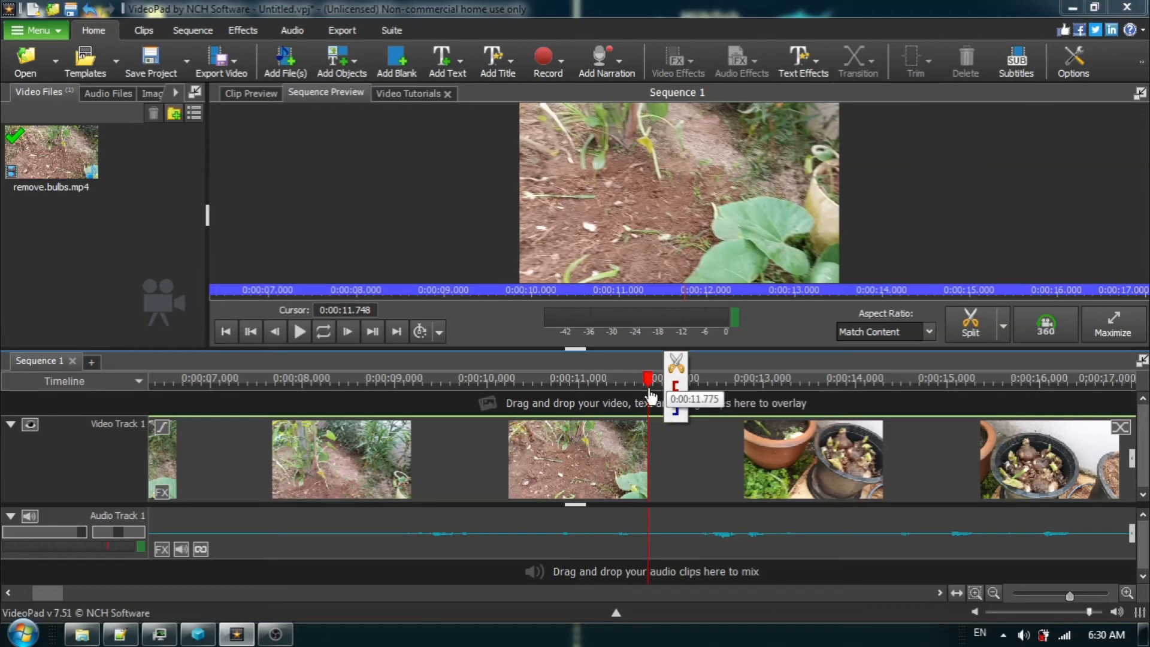
left_click(643, 411)
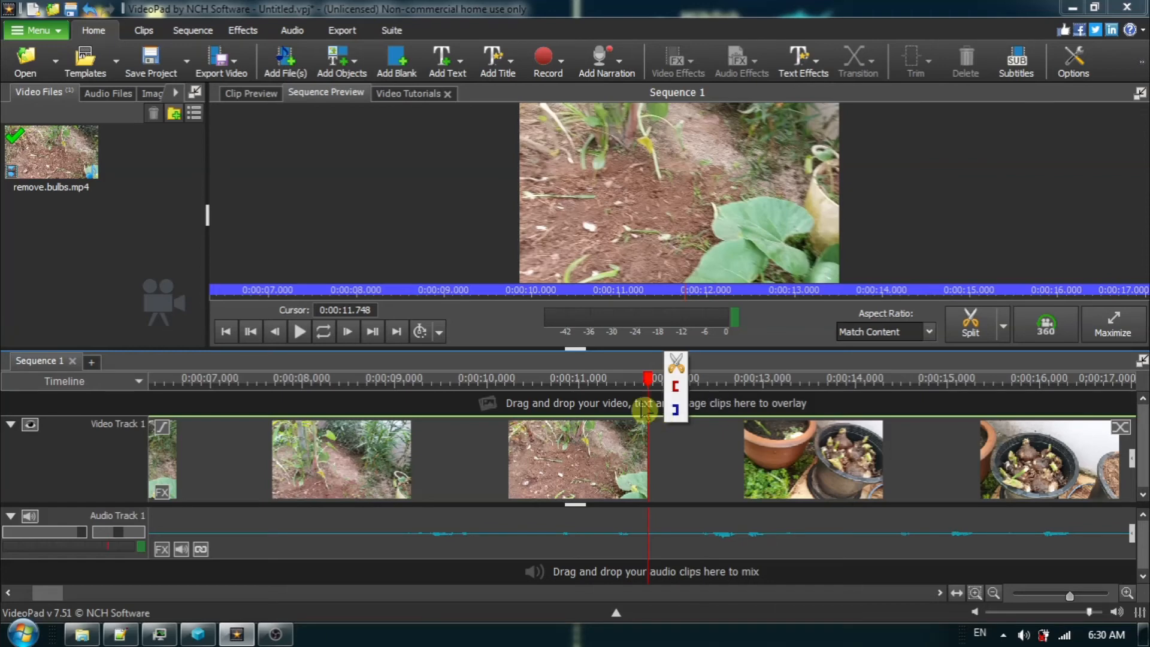
right_click(677, 462)
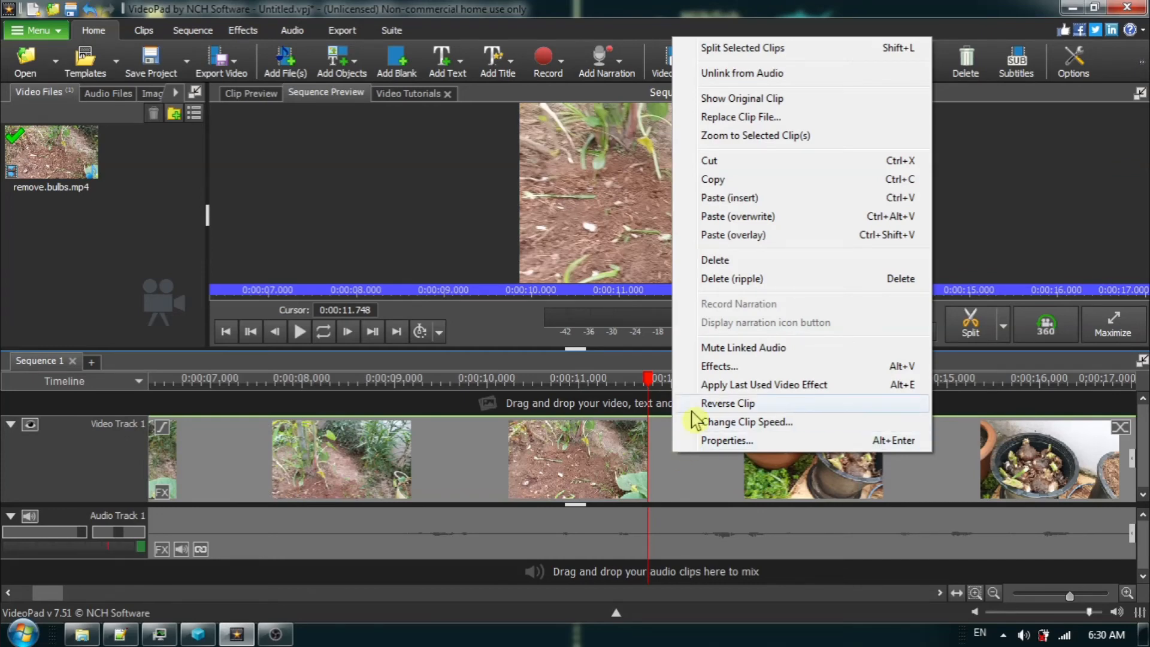
left_click(741, 206)
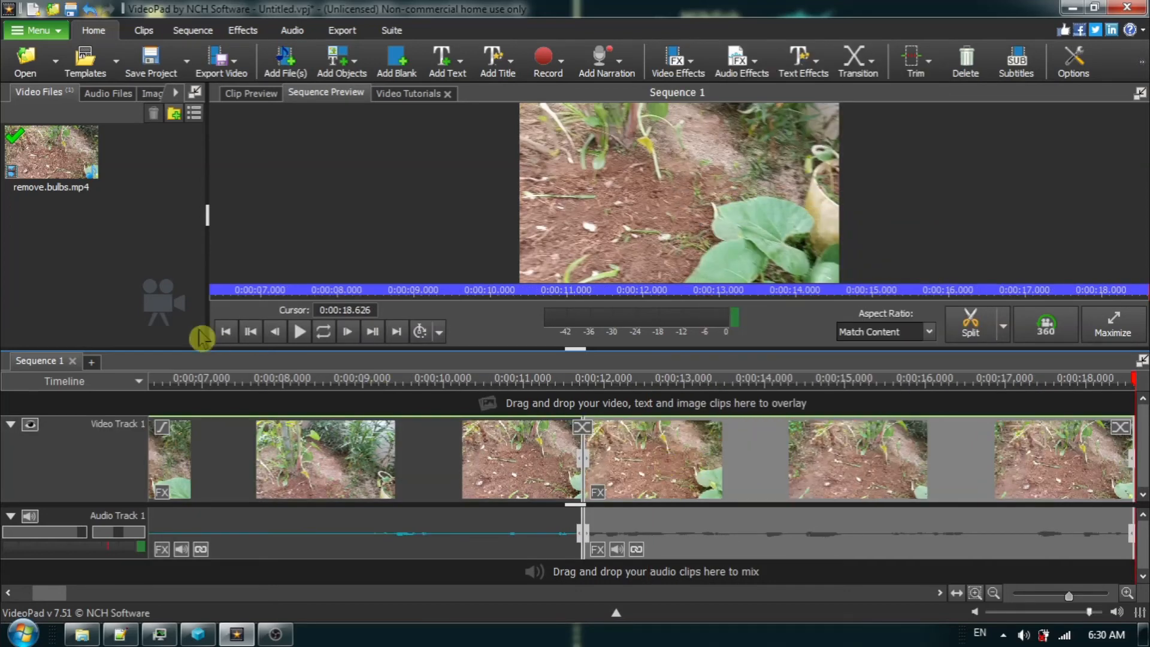
Play the sequence from the beginning through the inserted segment to check how it joins the surrounding footage.
left_click(231, 333)
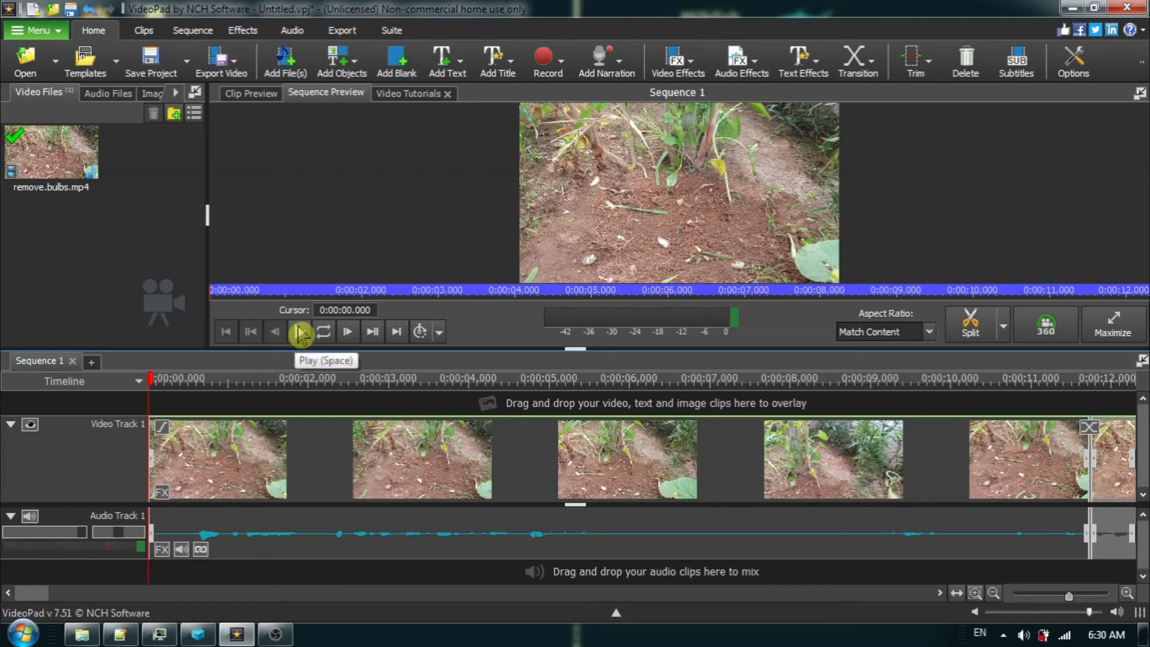
left_click(300, 333)
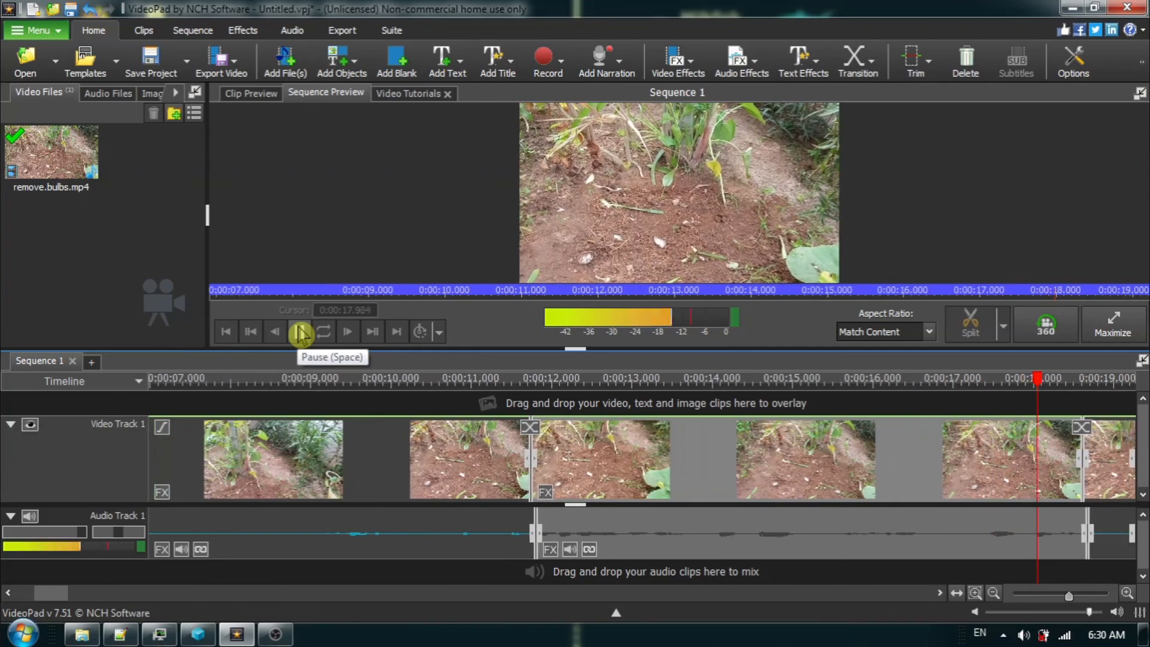
left_click(300, 333)
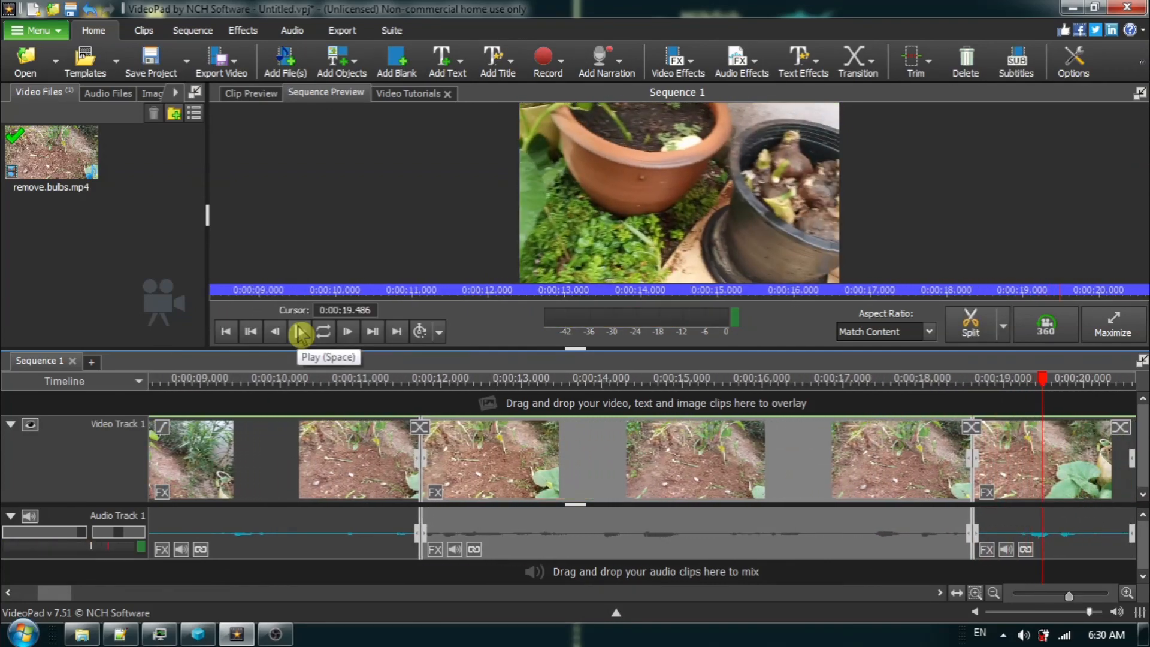